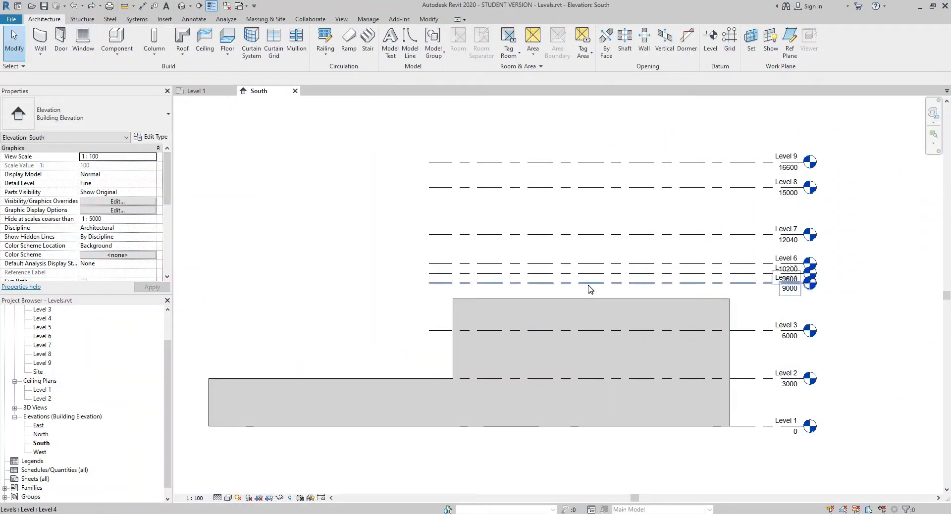
Review the type properties of the Level 4 datum and close them without changes.
click(589, 283)
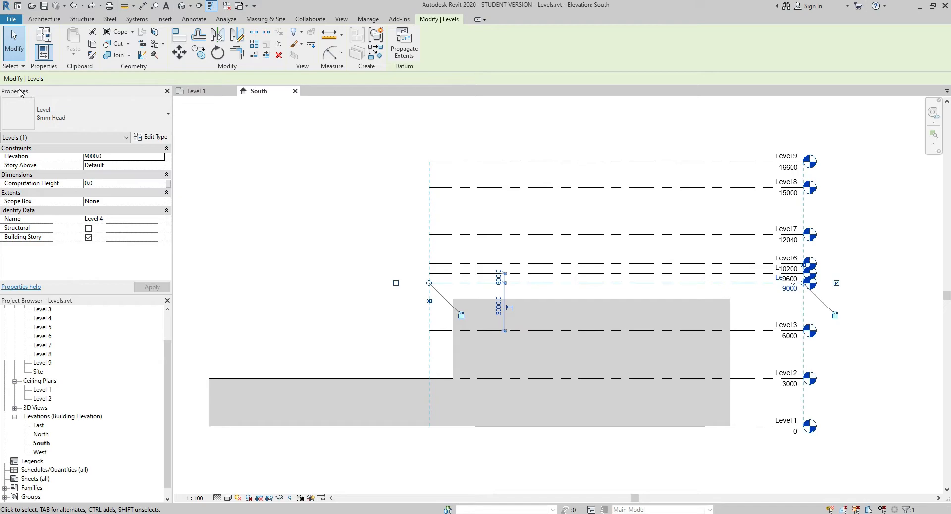
click(143, 136)
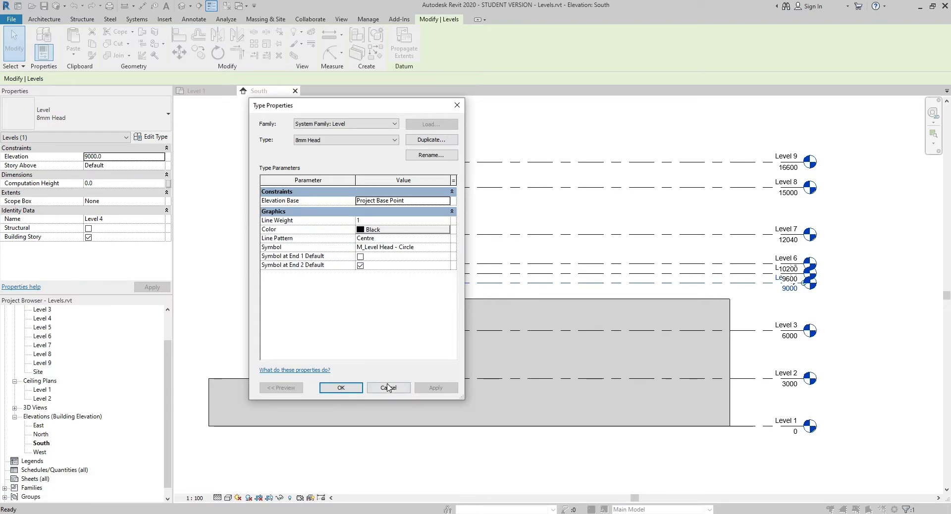
click(387, 387)
click(355, 334)
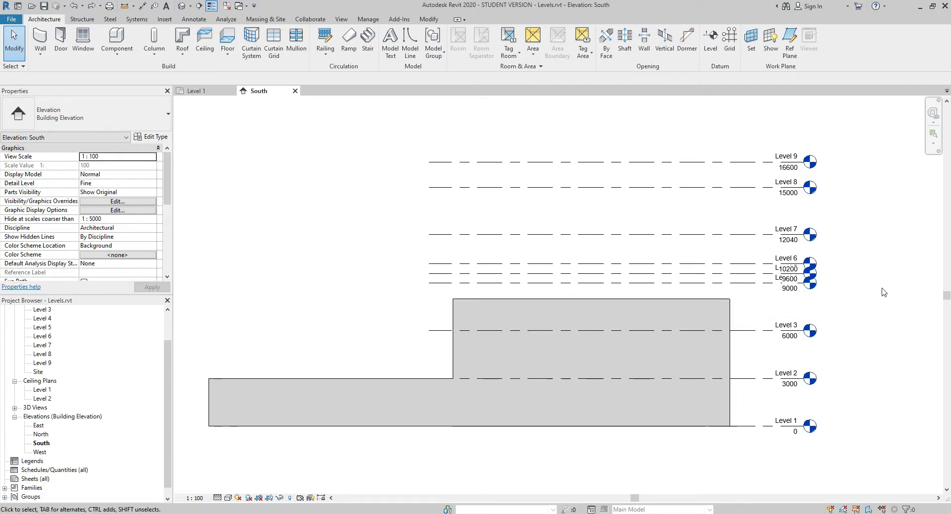
Toggle the Level 4 head symbol off and on, and offset the head below its line with an elbow, shifting both elbow points toward the building.
scroll(883, 298, up, 5)
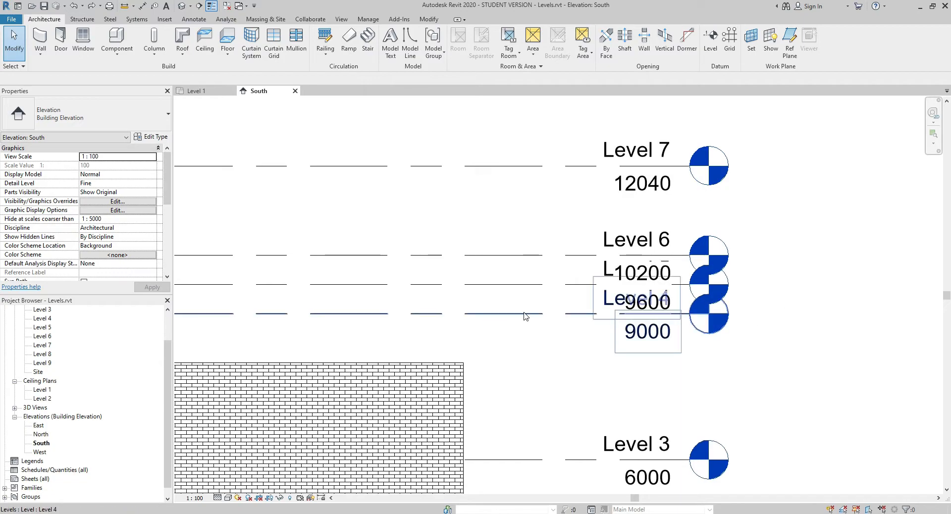
click(525, 314)
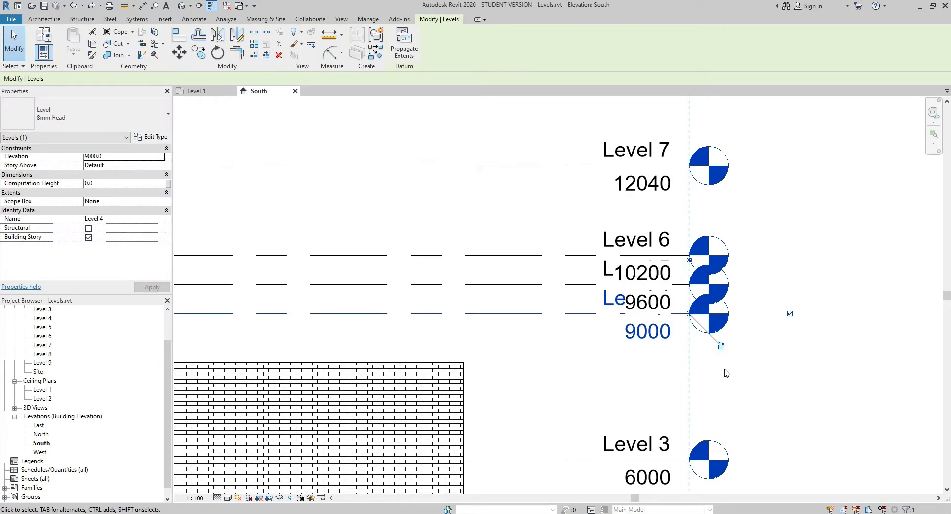
click(790, 315)
click(790, 315)
click(660, 316)
drag(628, 315, 572, 316)
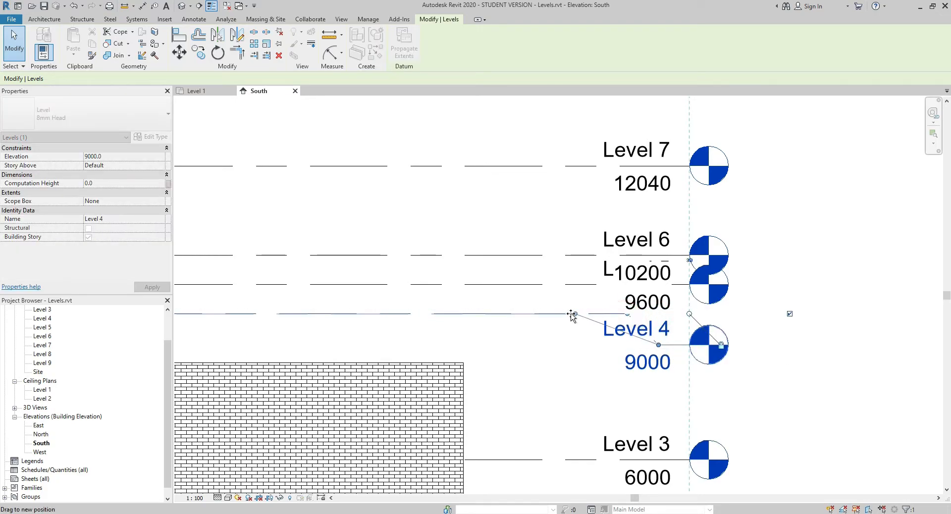
drag(658, 345, 604, 346)
click(603, 392)
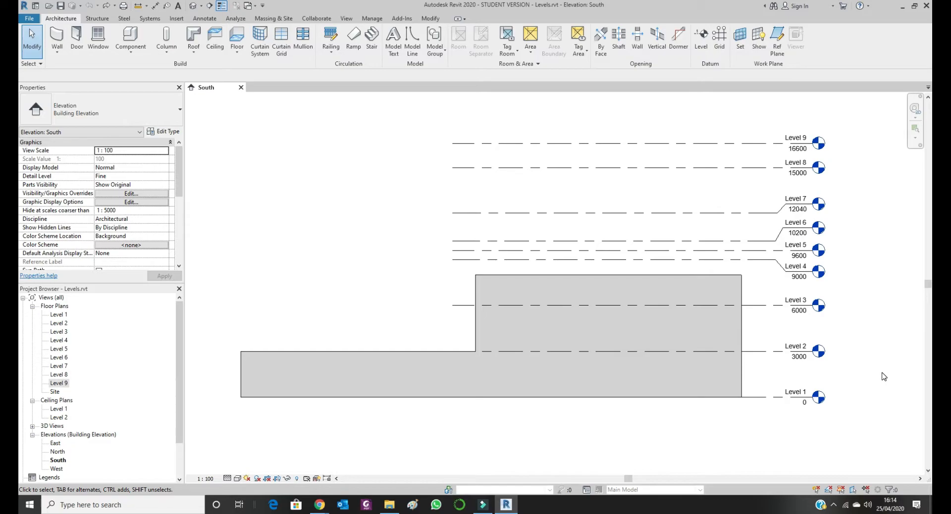
right_click(60, 384)
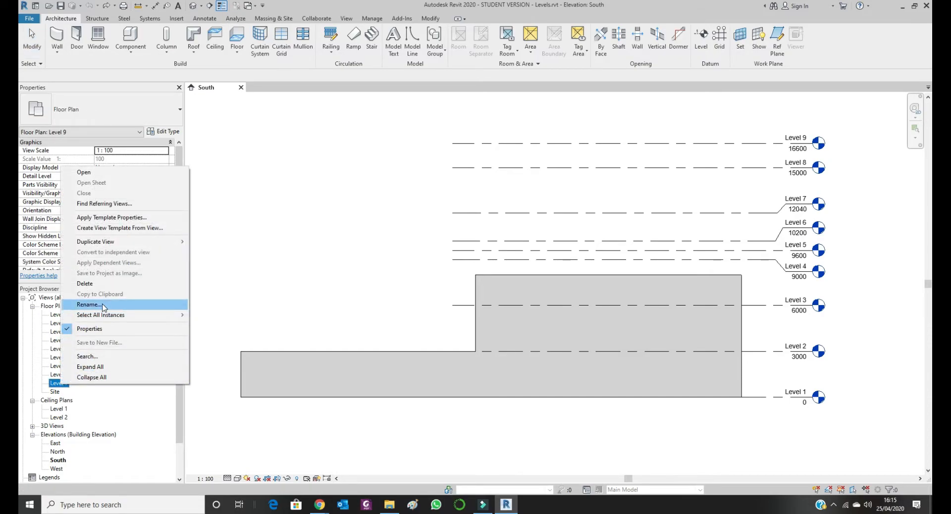
click(101, 306)
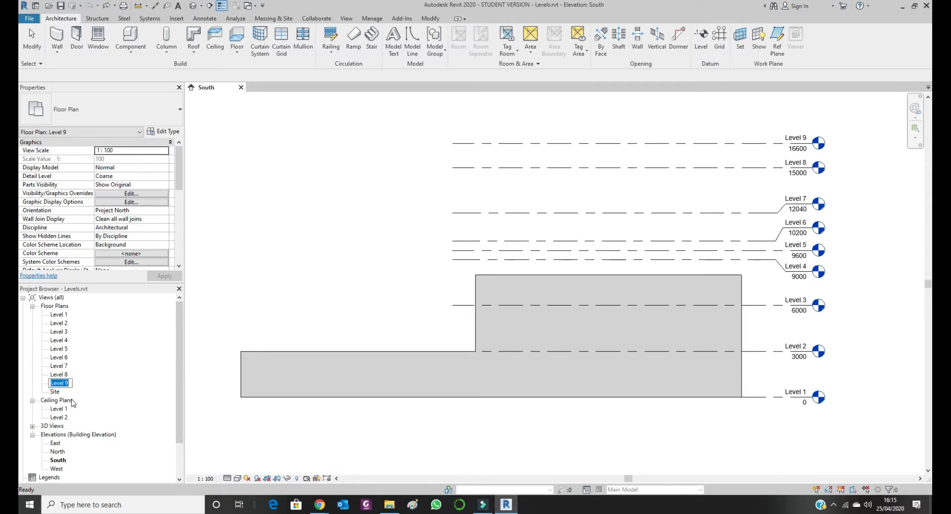
click(81, 382)
Rename the Level 9 datum to Roof in the South elevation and rename its corresponding views.
click(544, 144)
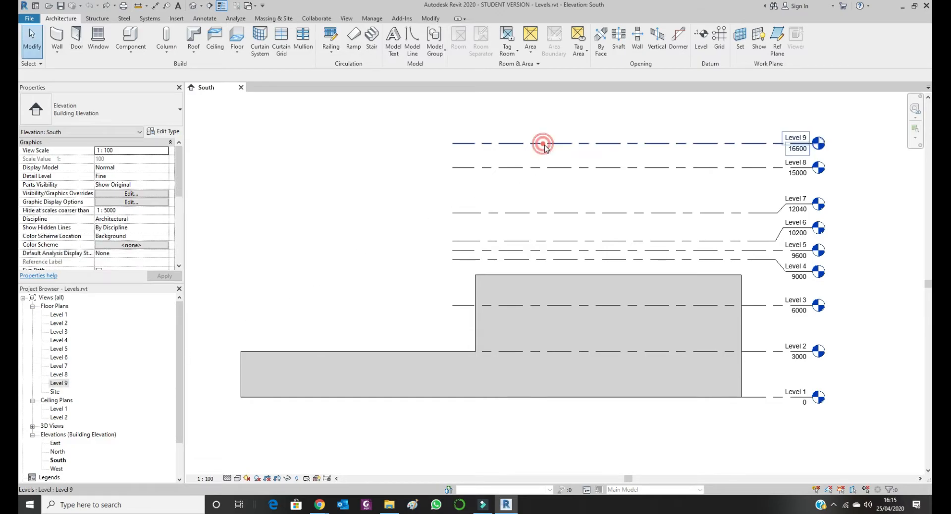
click(796, 138)
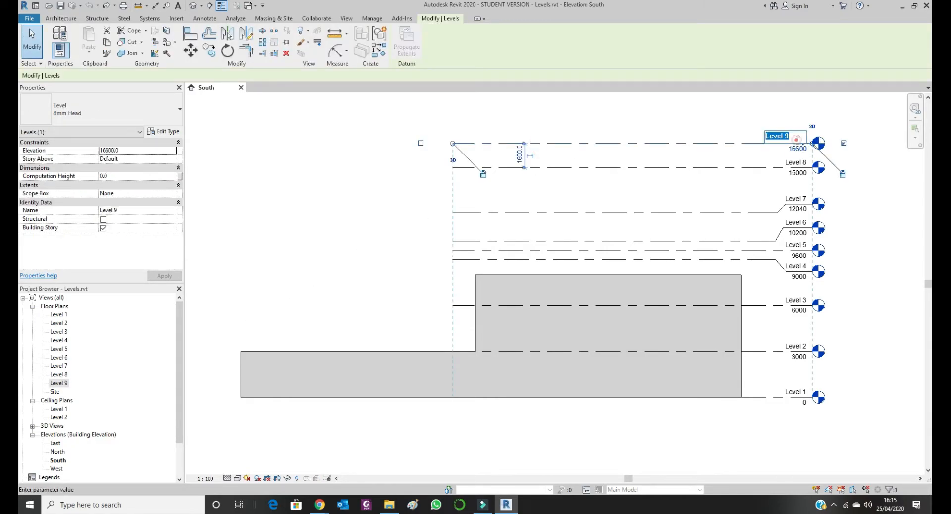
text(R)
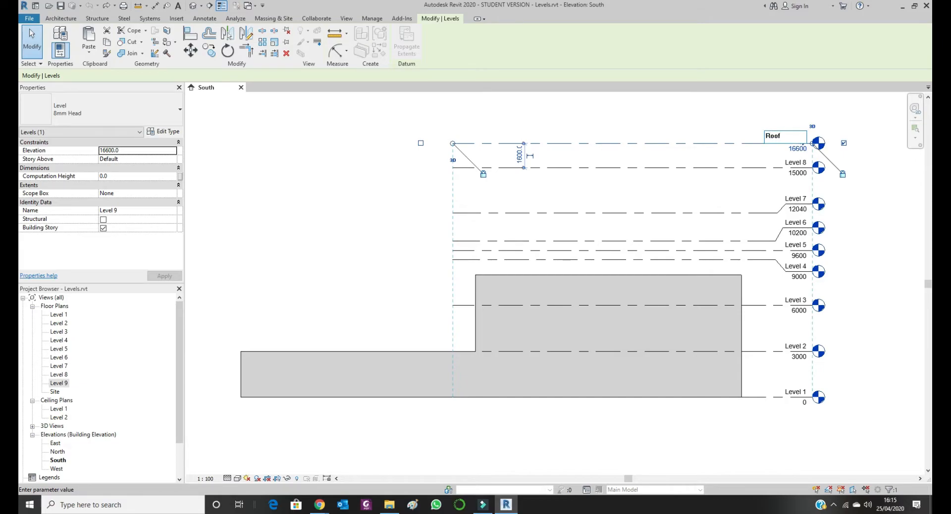
text(oof)
key(Return)
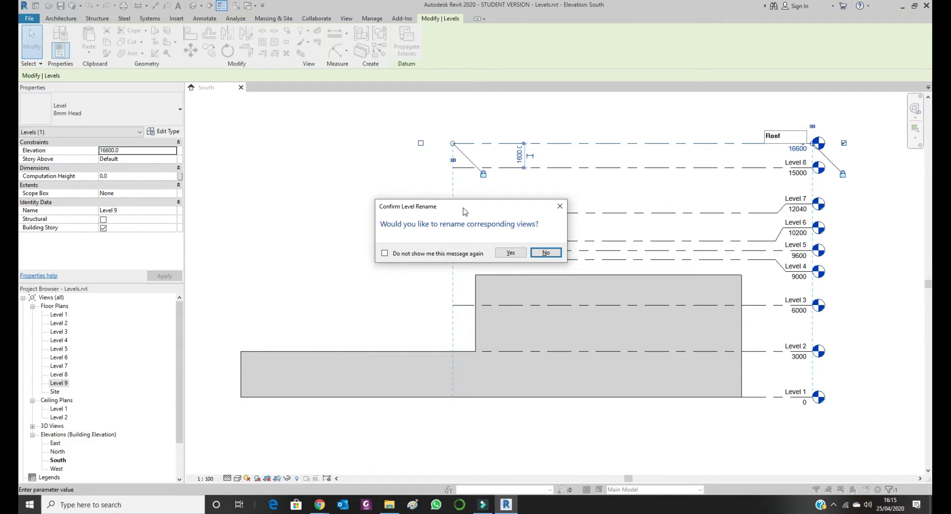
click(510, 253)
click(560, 226)
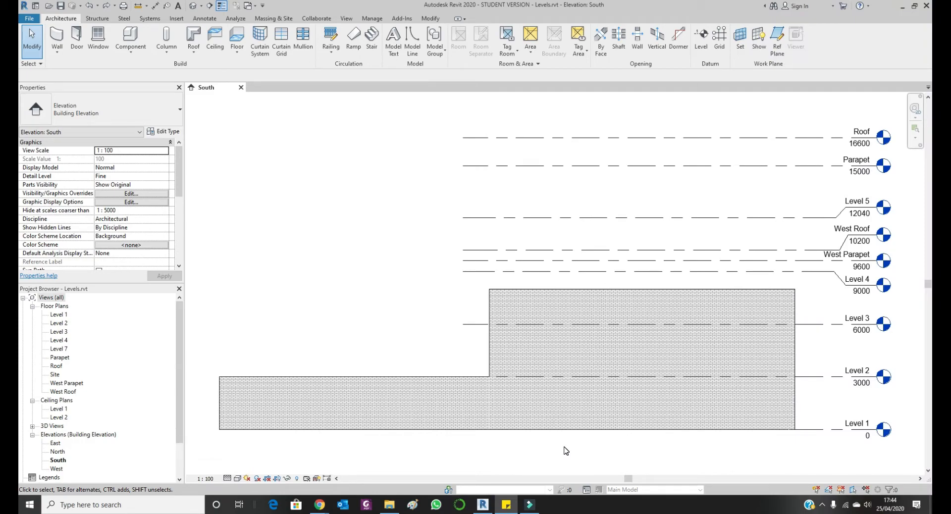
Open the default 3D view, tile it beside the South elevation and fit the model in both views.
click(194, 6)
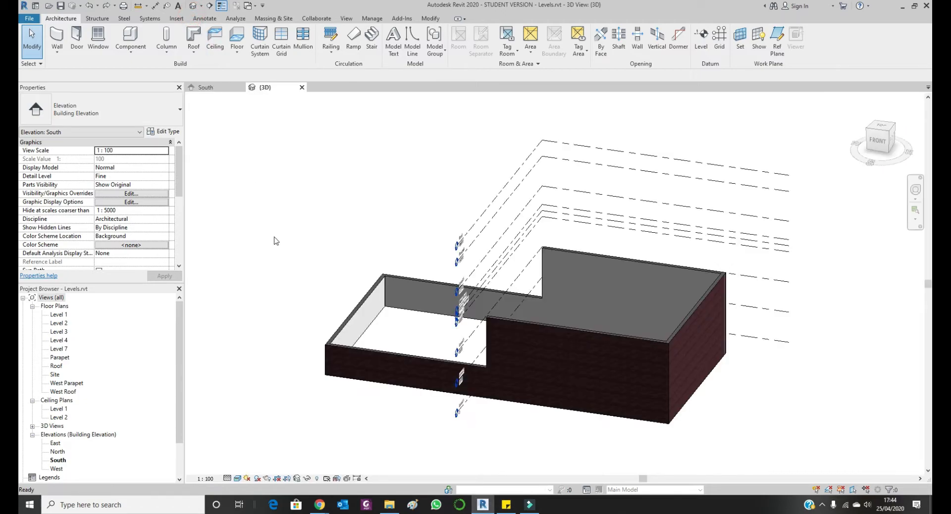
key(w)
key(t)
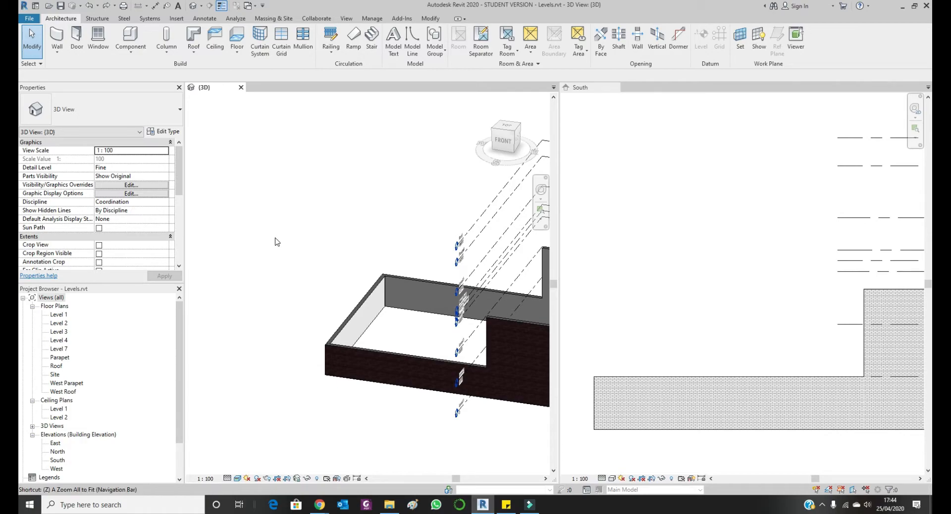
key(z)
key(a)
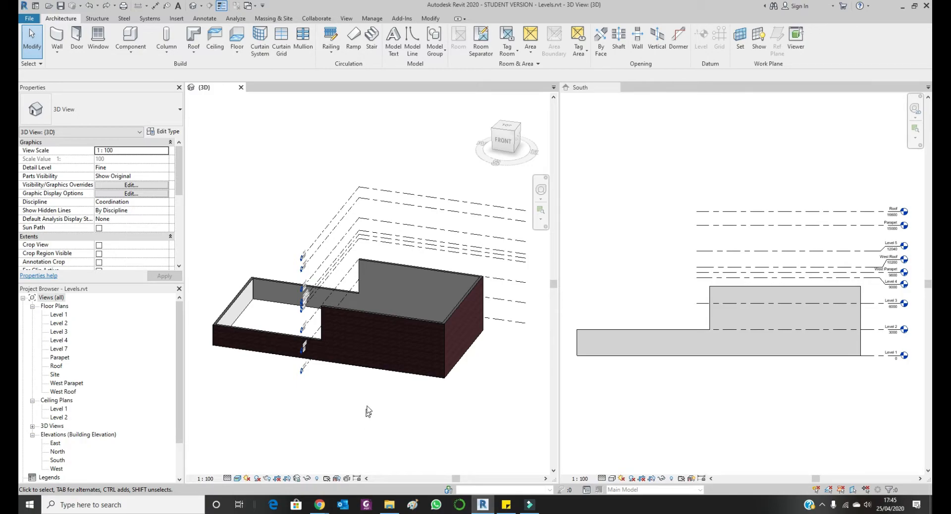
Set the top constraint of the three walls of the taller building part to Up to level: Roof.
click(461, 334)
ctrl+click(433, 297)
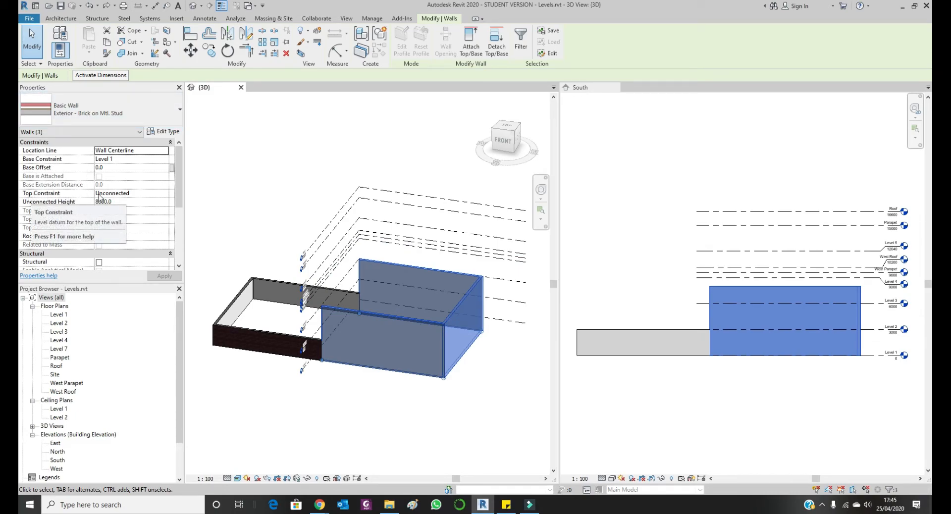
click(152, 194)
click(165, 192)
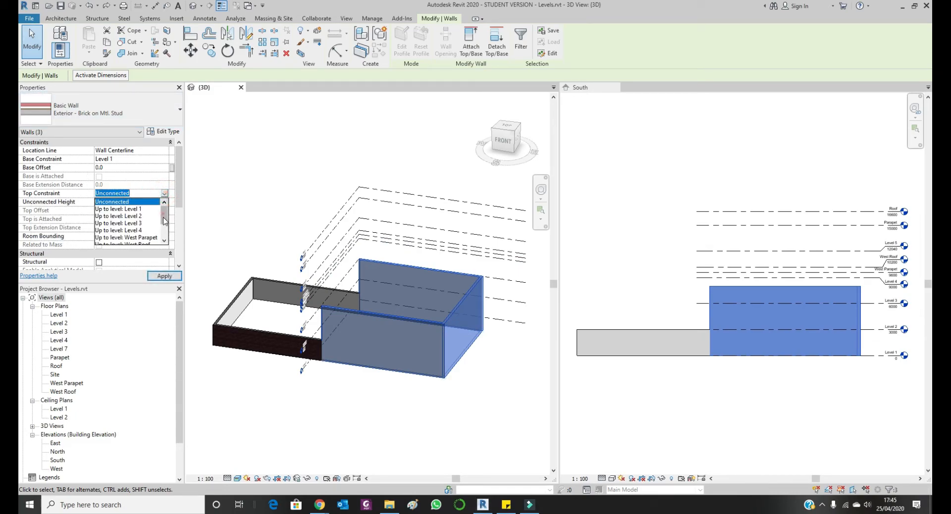
scroll(148, 223, down, 2)
click(113, 239)
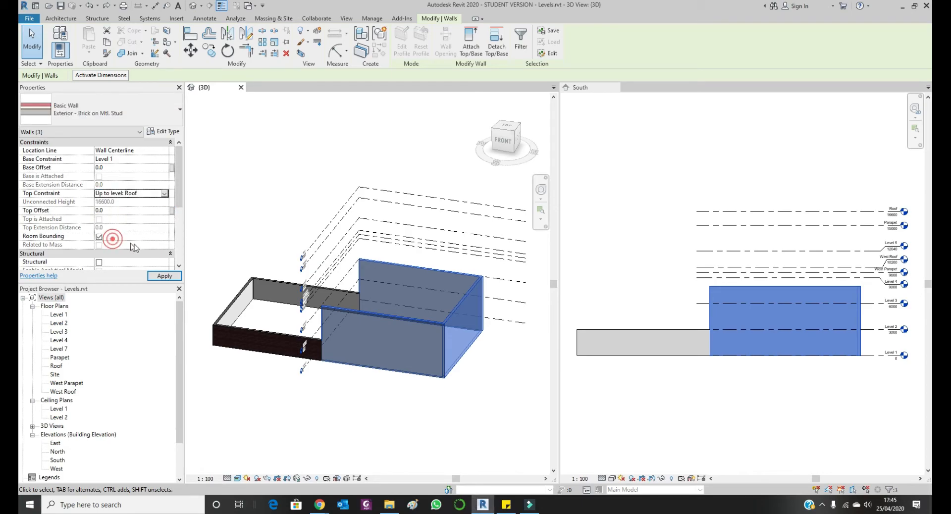
click(164, 276)
click(264, 396)
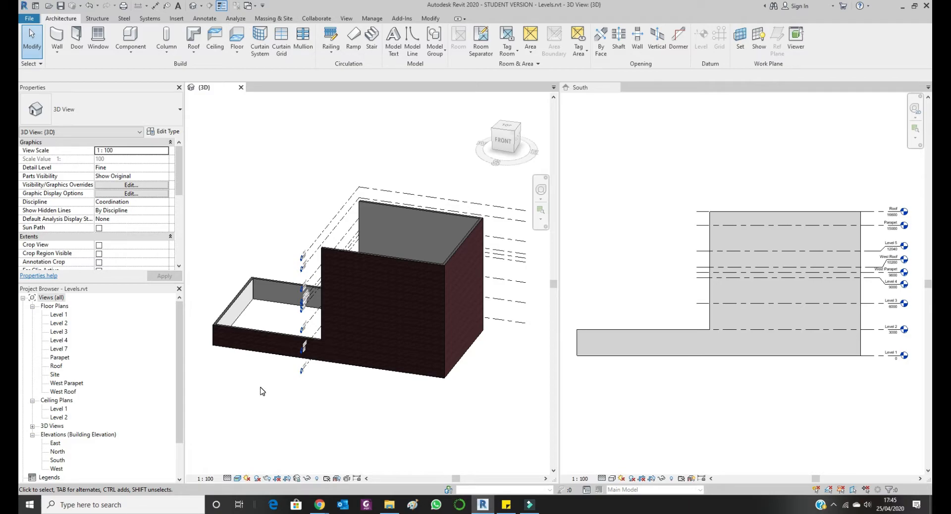
Set the top constraint of the three walls of the lower west wing to Up to level: West Roof.
click(255, 337)
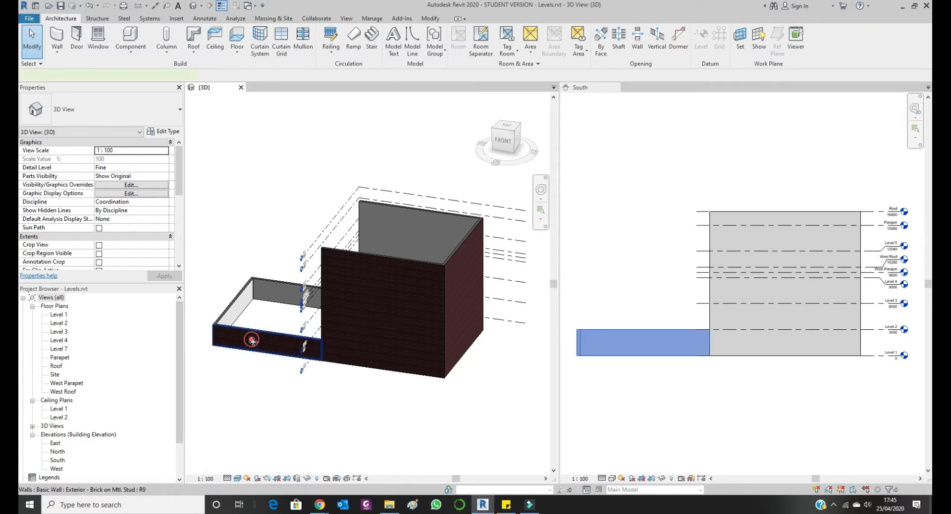
ctrl+click(237, 307)
ctrl+click(279, 293)
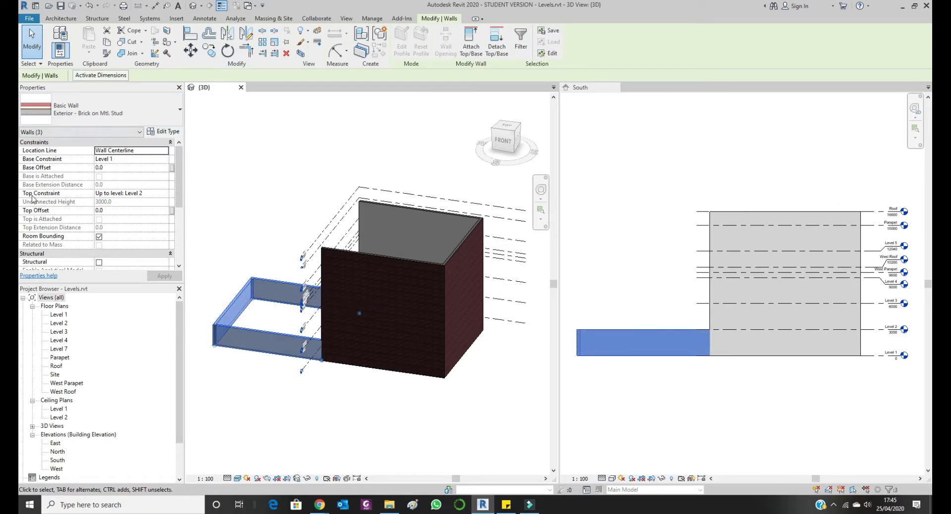
click(118, 193)
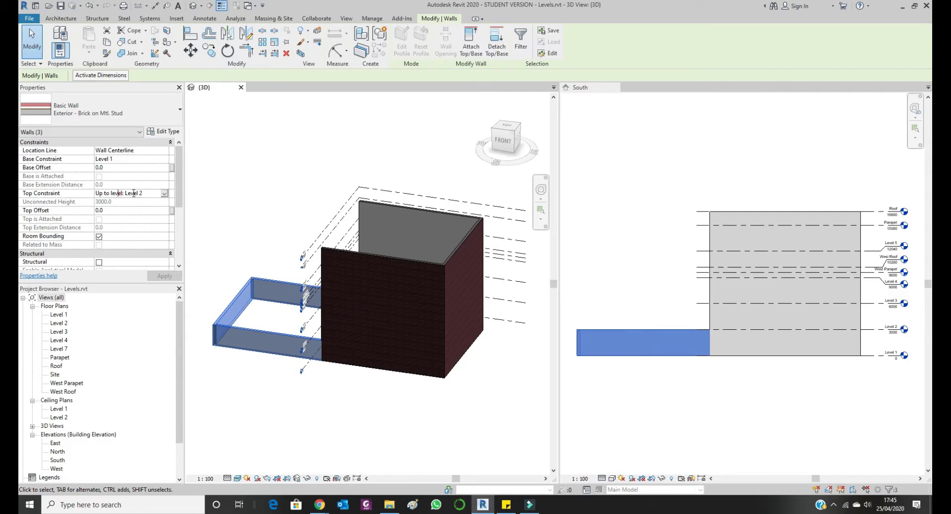
click(166, 193)
scroll(164, 210, down, 1)
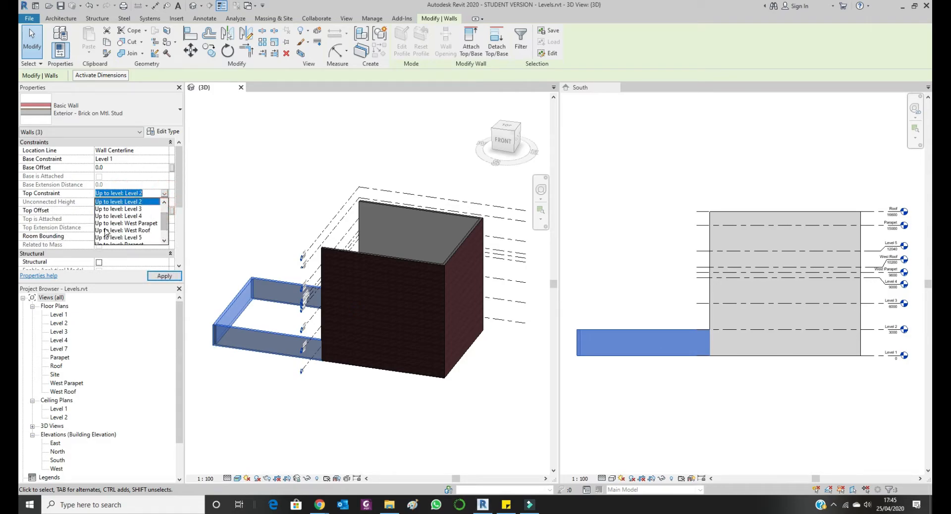
click(118, 230)
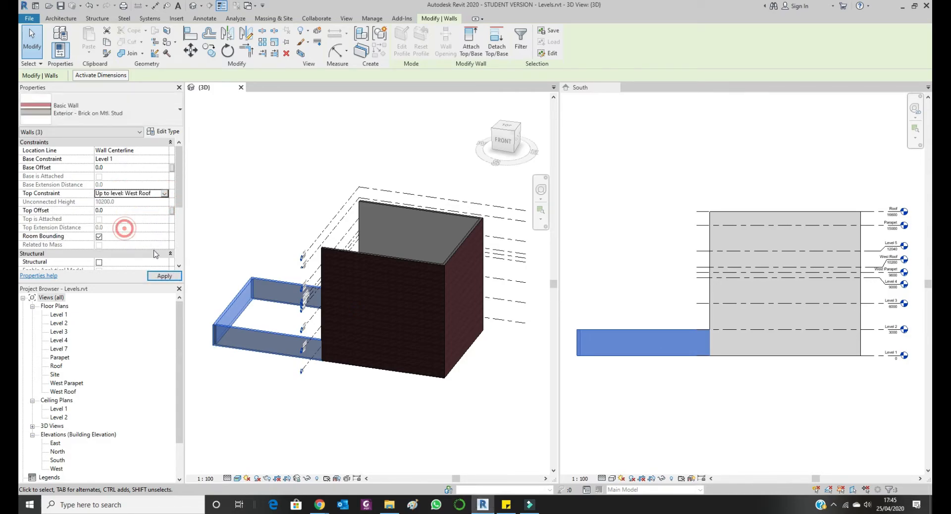
click(164, 276)
click(249, 381)
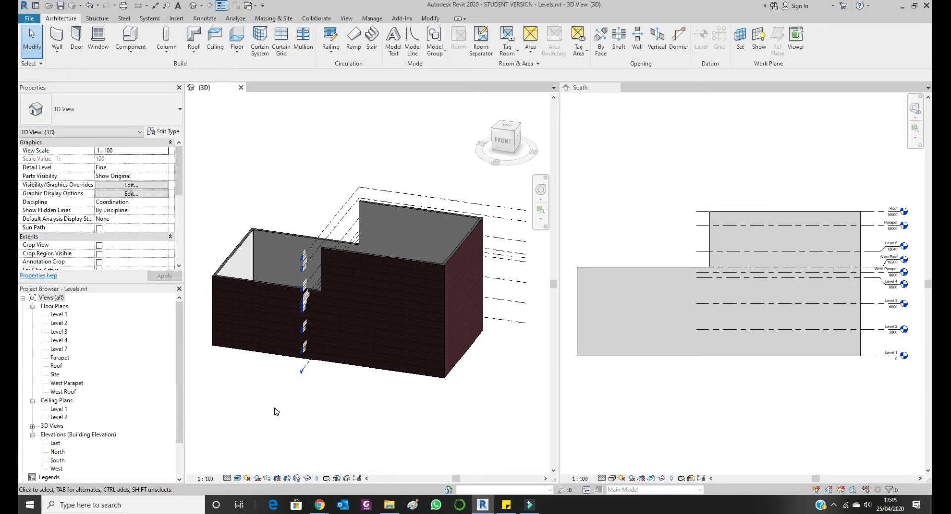
Set the Roof level's elevation to 20000 in the South elevation, and undo the change.
middle_drag(777, 415, 639, 438)
scroll(693, 346, up, 1)
scroll(763, 256, up, 3)
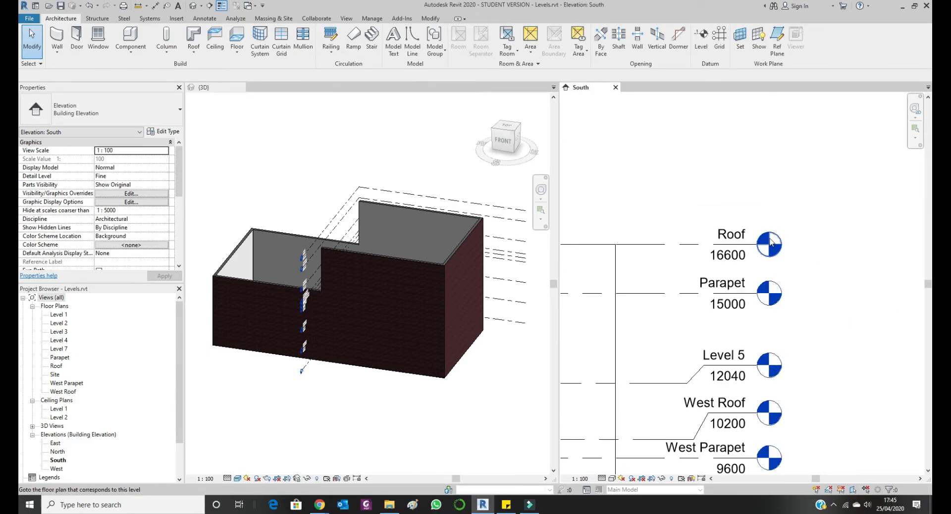
click(716, 257)
click(740, 256)
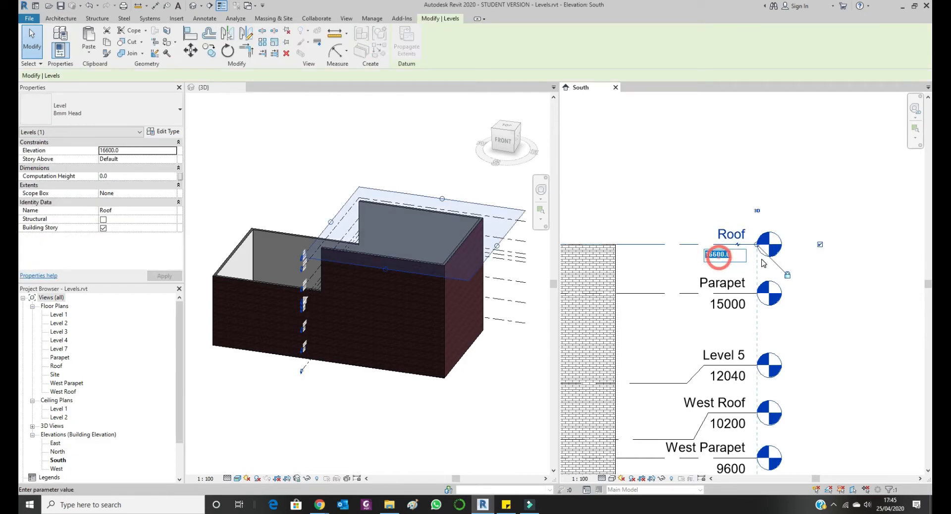
text(20000)
key(Return)
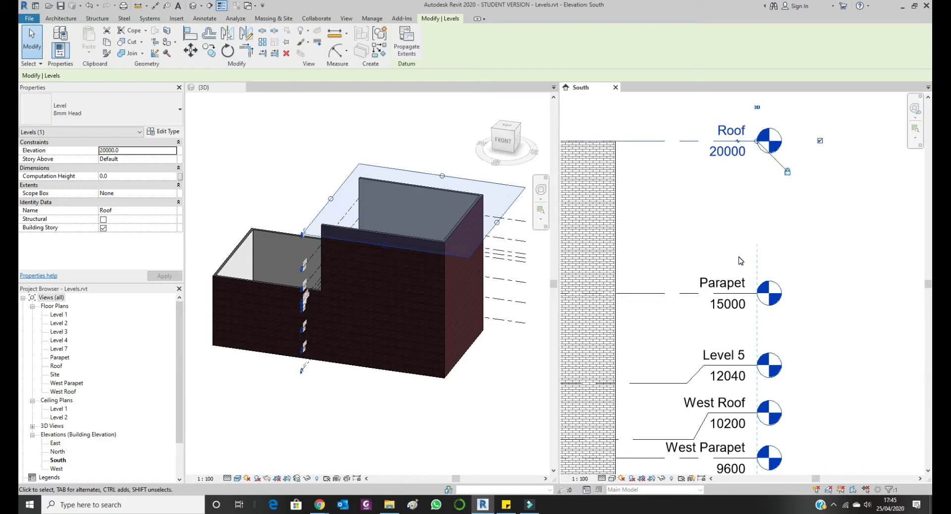
click(741, 261)
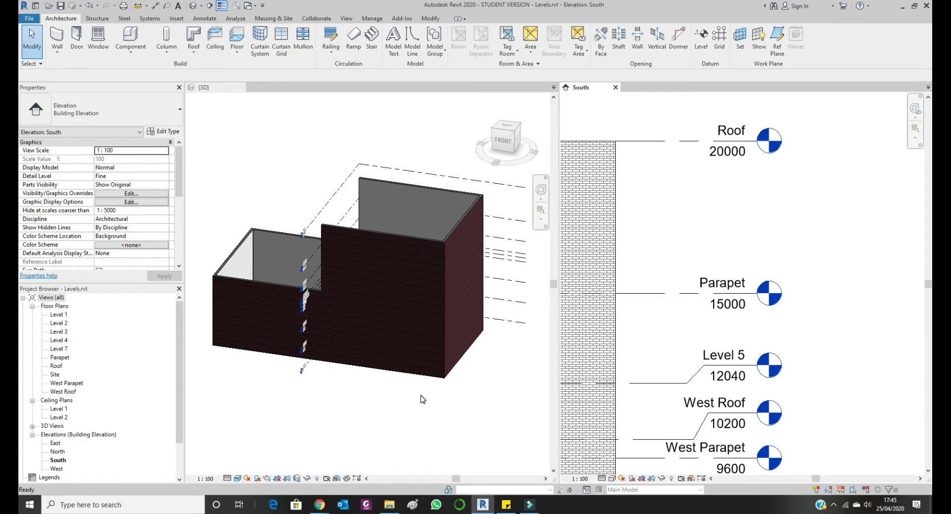
key(ctrl+z)
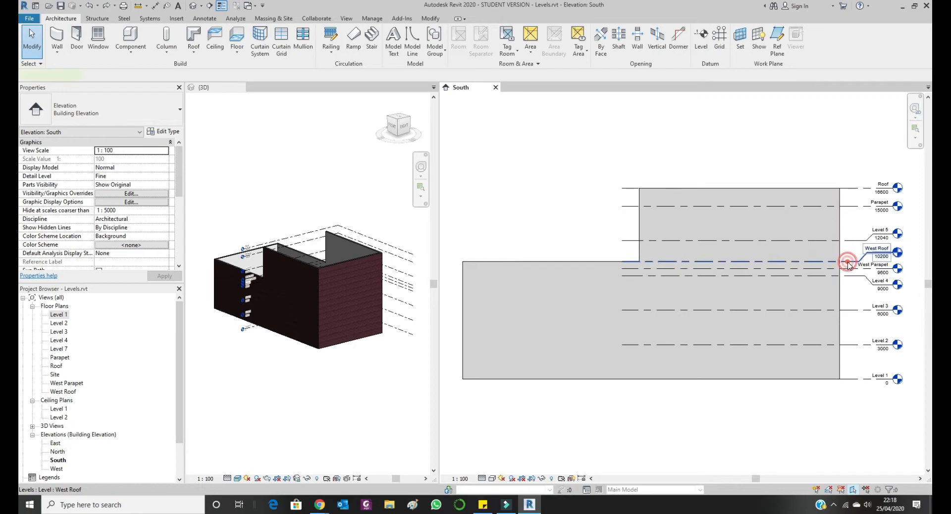
Extend the aligned level lines to just beyond the west end of the building, and undo the extension.
click(621, 261)
drag(622, 260, 458, 252)
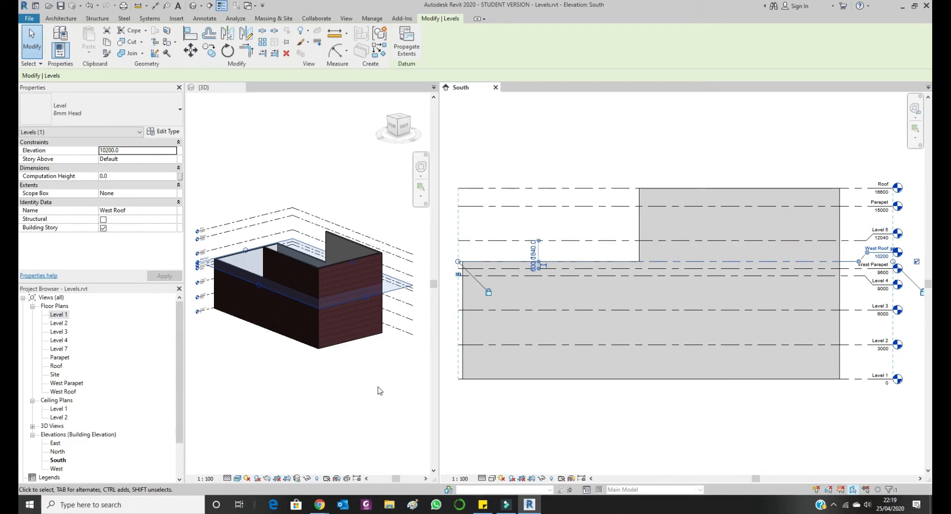
key(Escape)
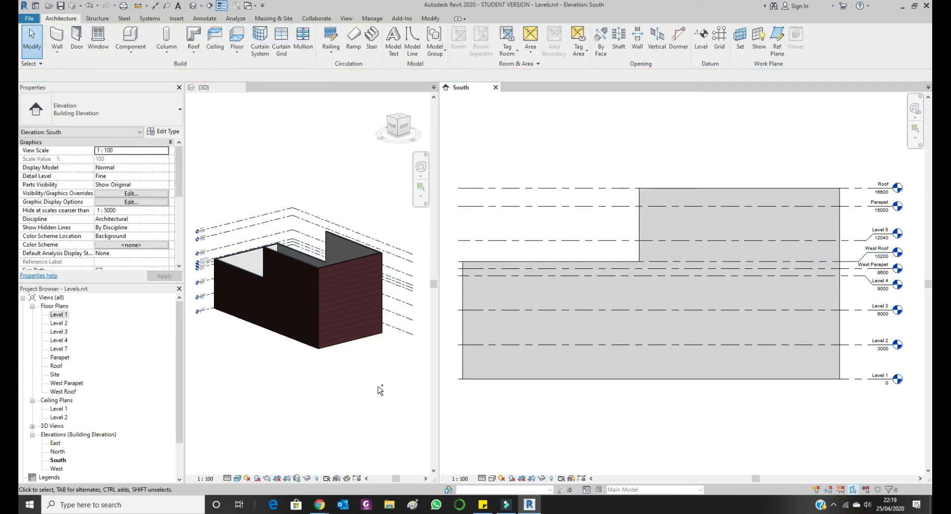
key(ctrl+z)
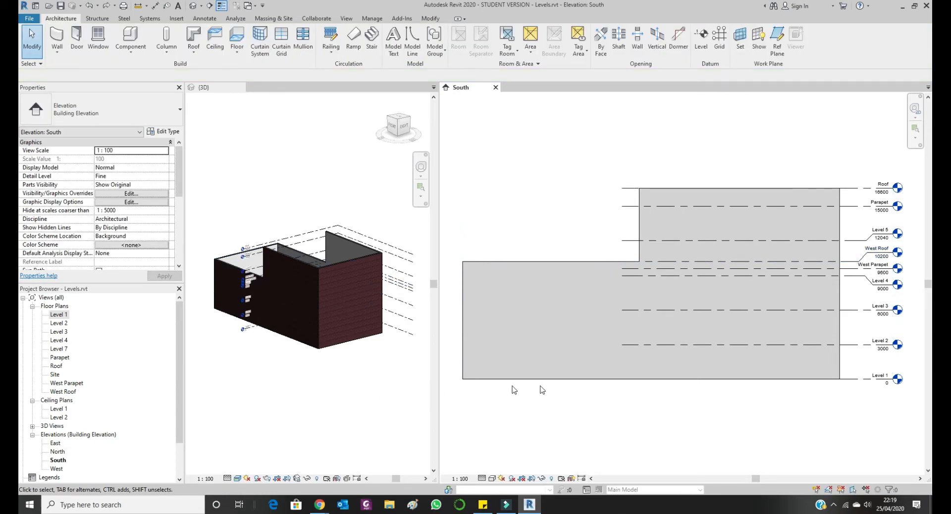
Unlock the West Roof level's west end, extend only that level's 3D extent just beyond the lower west wing, and undo the extension.
click(852, 261)
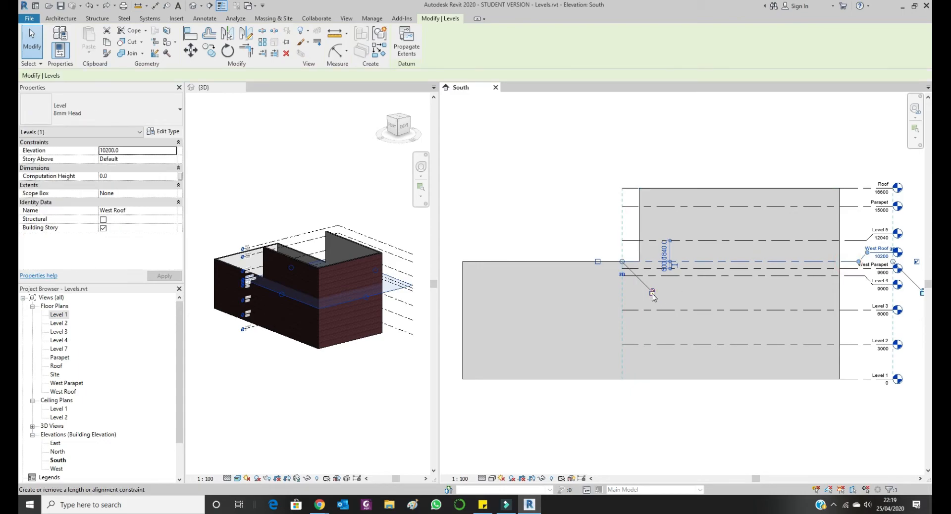
drag(623, 262, 455, 253)
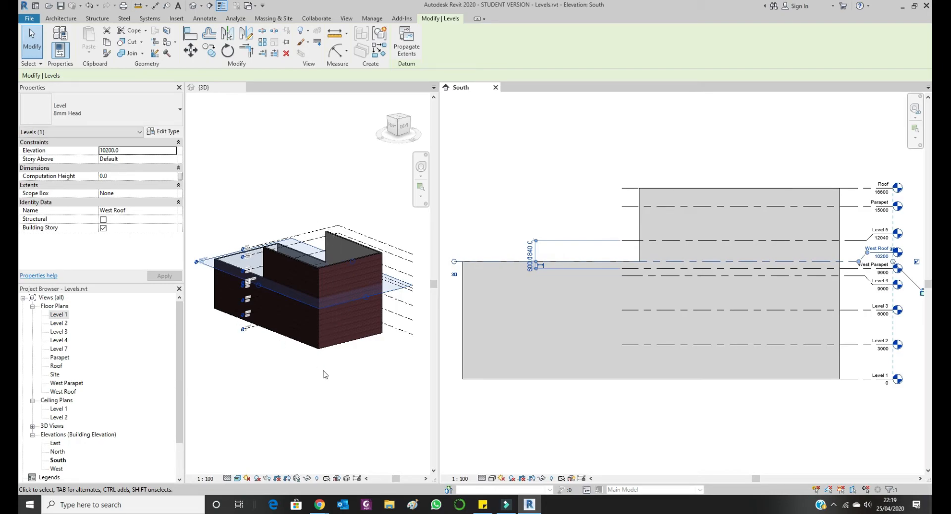
key(Escape)
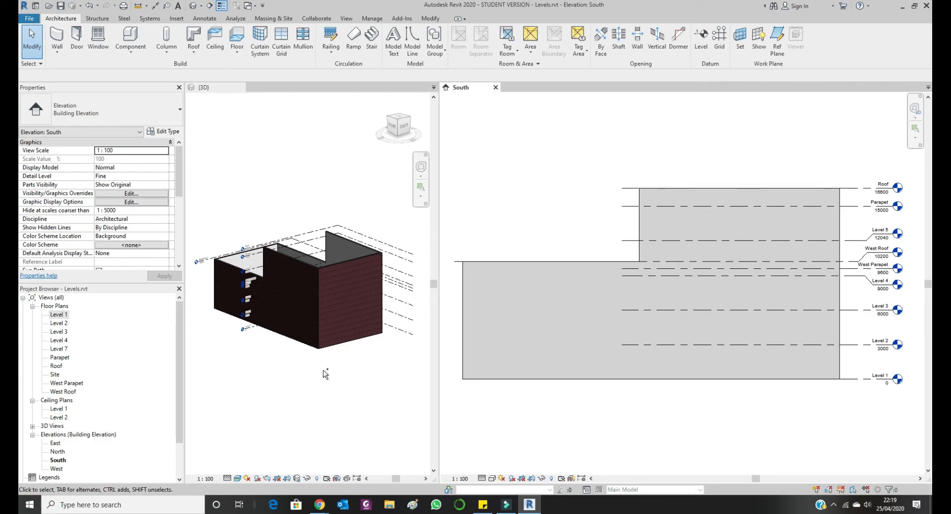
Switch the West Roof level's west end to 2D extents, extend it just beyond the lower west wing, and dismiss the save reminder.
click(848, 261)
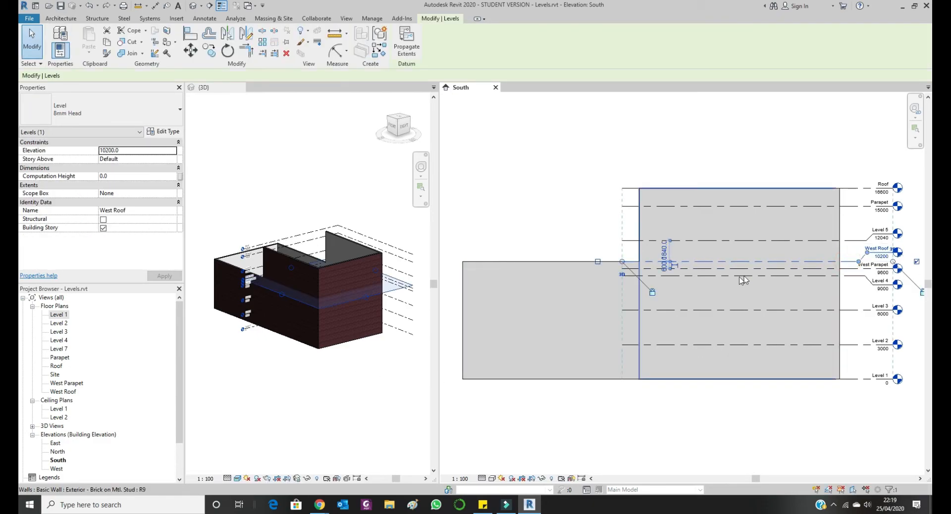
click(621, 274)
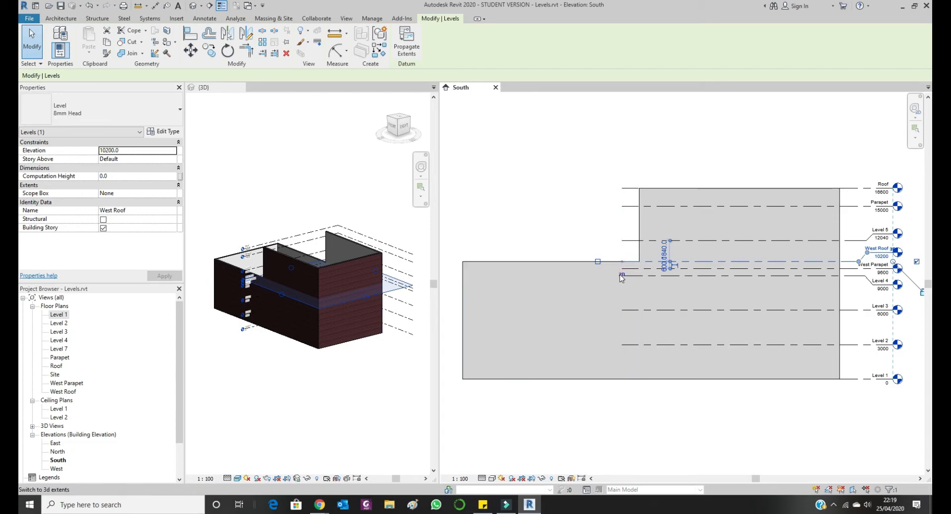
drag(623, 263, 453, 258)
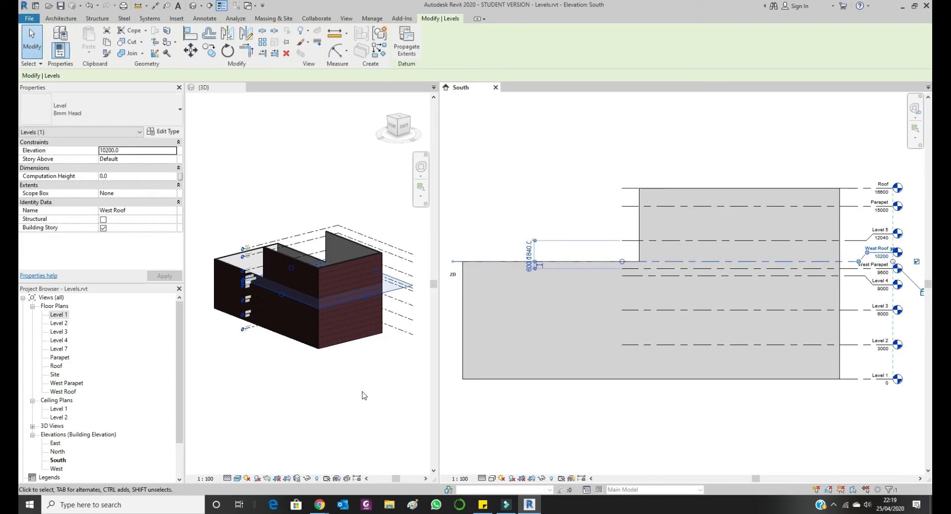
key(Escape)
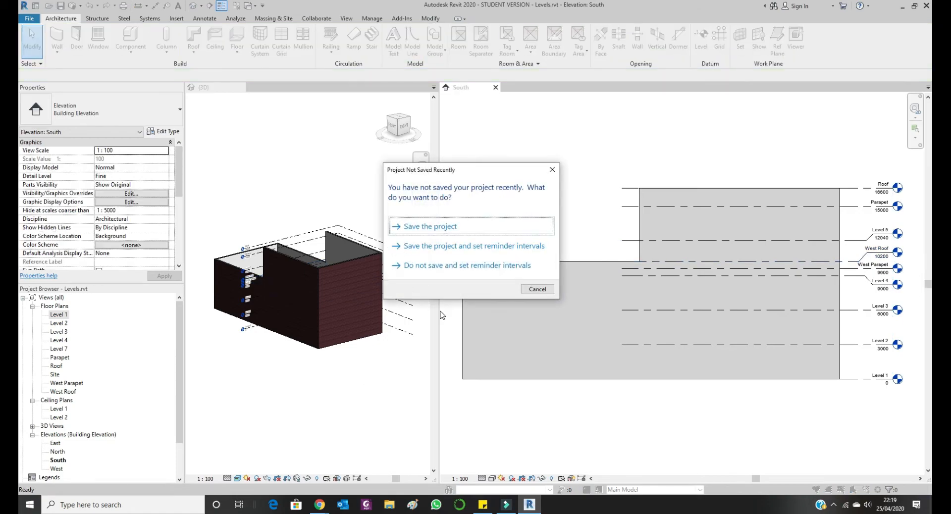
key(Escape)
Reset the West Roof level to its 3D extents in the South elevation and deselect it.
click(456, 261)
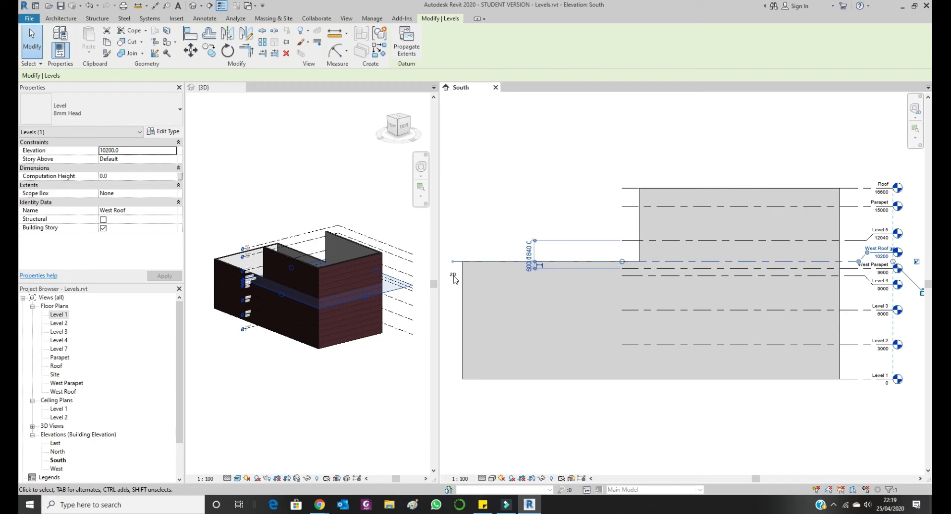
click(453, 272)
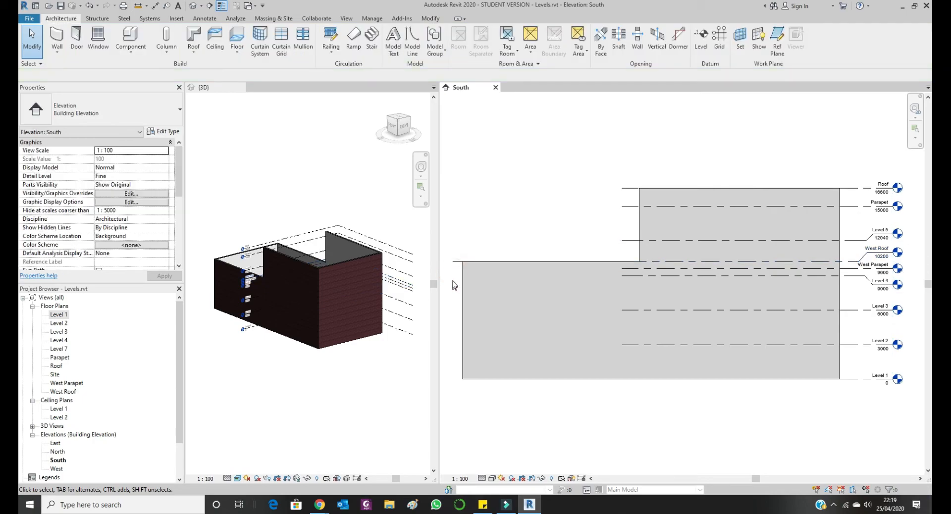
click(456, 263)
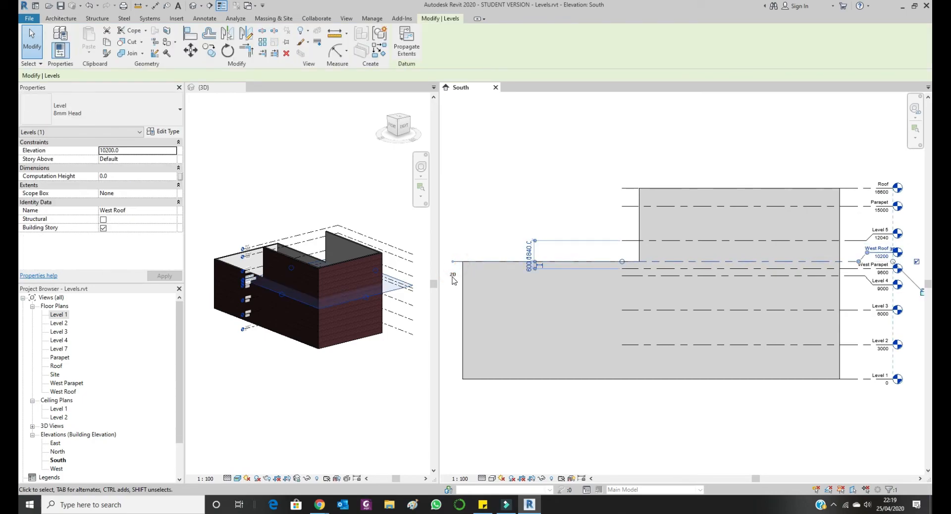
right_click(452, 274)
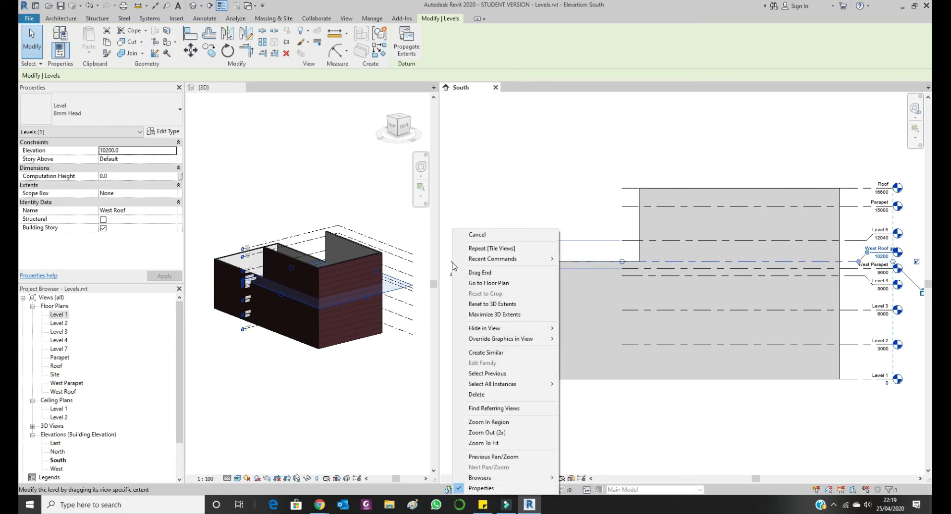
click(463, 305)
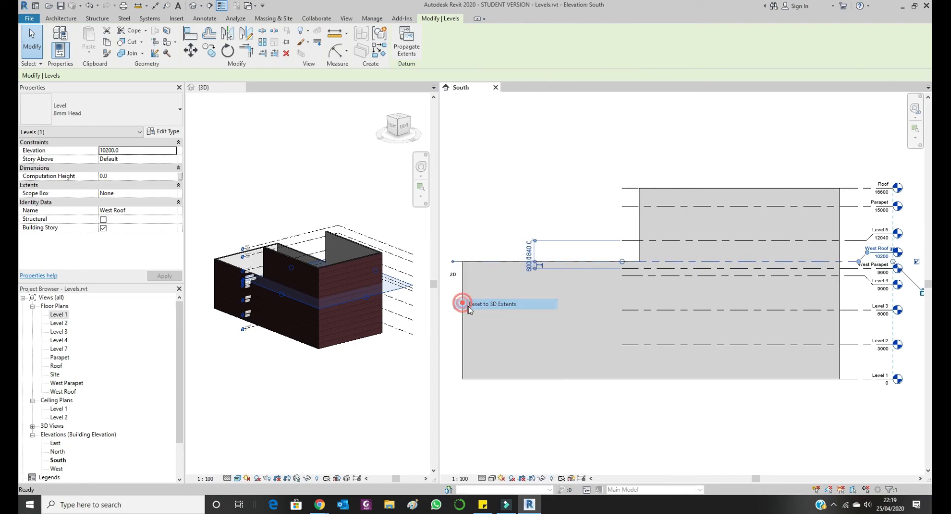
click(596, 415)
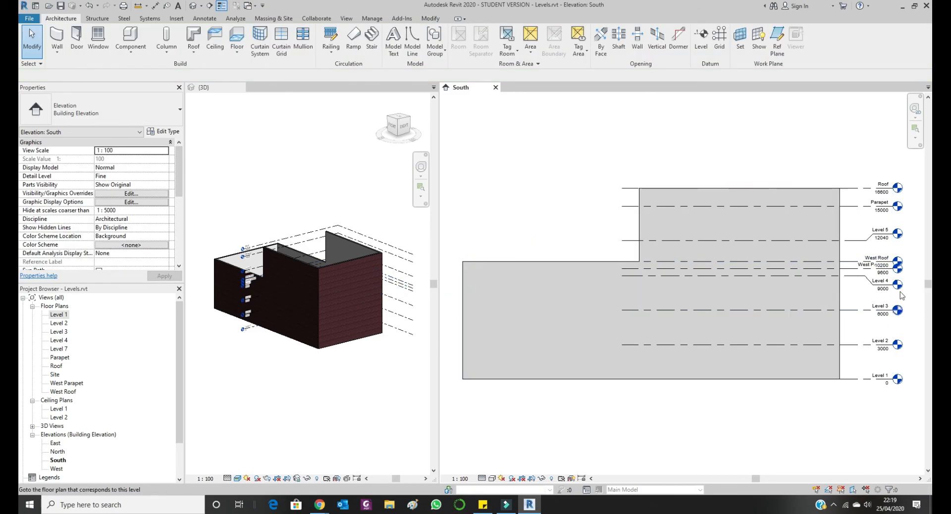